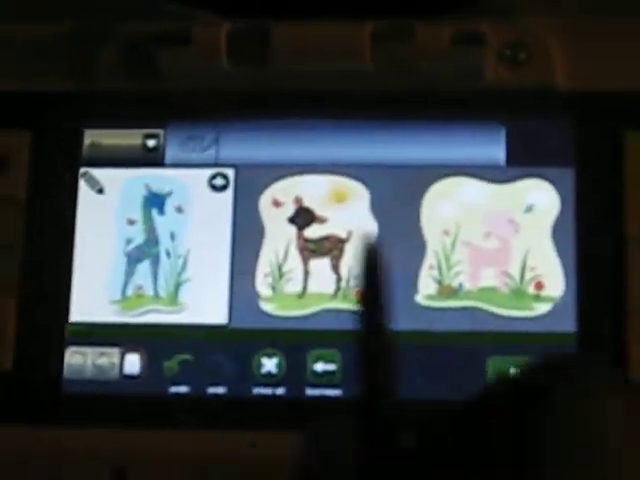
# - Browse the picture cartridge from the giraffe and baby animal scenes on to the bottle pictures
pyautogui.click(88, 240)
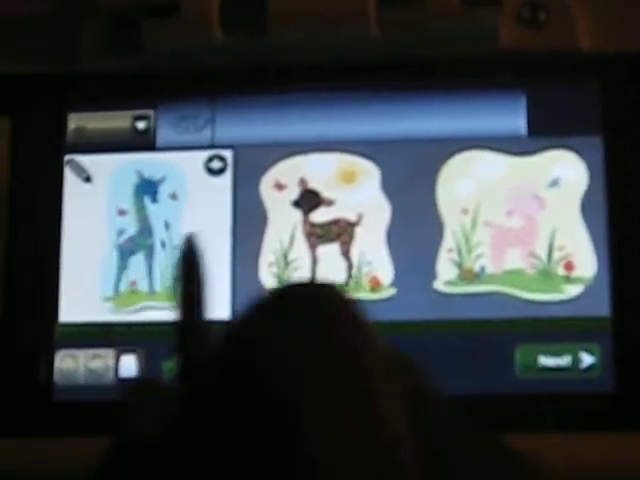
pyautogui.click(530, 220)
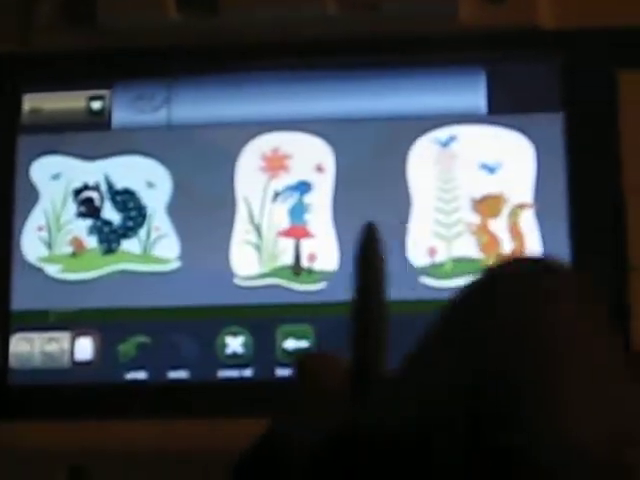
pyautogui.click(560, 215)
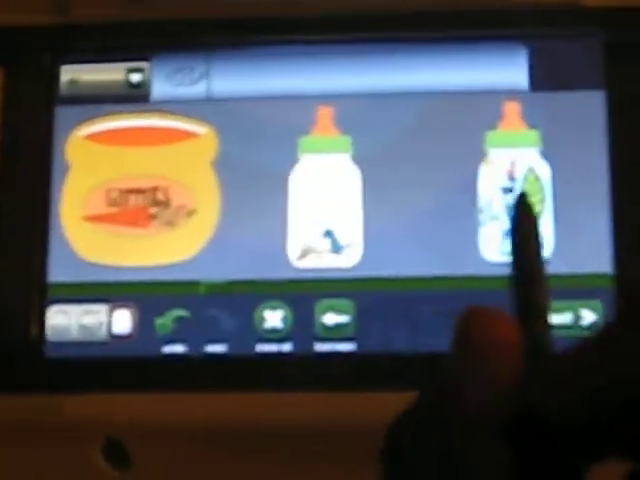
pyautogui.click(530, 190)
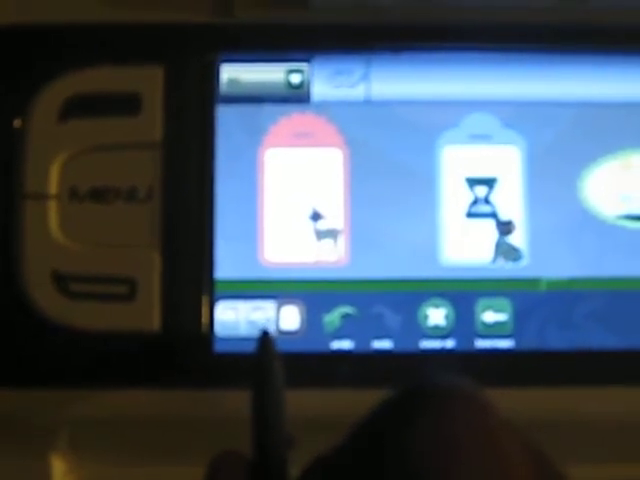
# - Open the basic shapes collection and swipe past labels, hearts, bubbles and stars
pyautogui.click(262, 330)
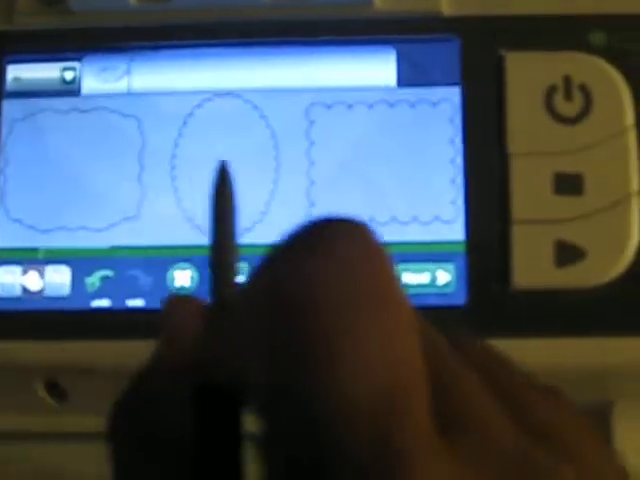
pyautogui.moveTo(350, 150); pyautogui.dragTo(150, 150)
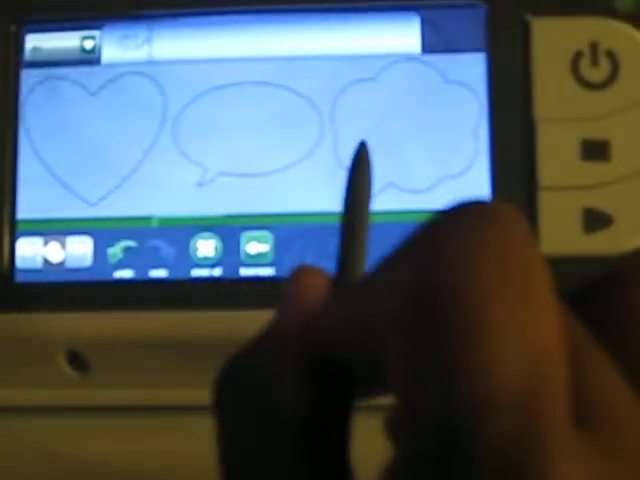
pyautogui.moveTo(355, 150); pyautogui.dragTo(140, 150)
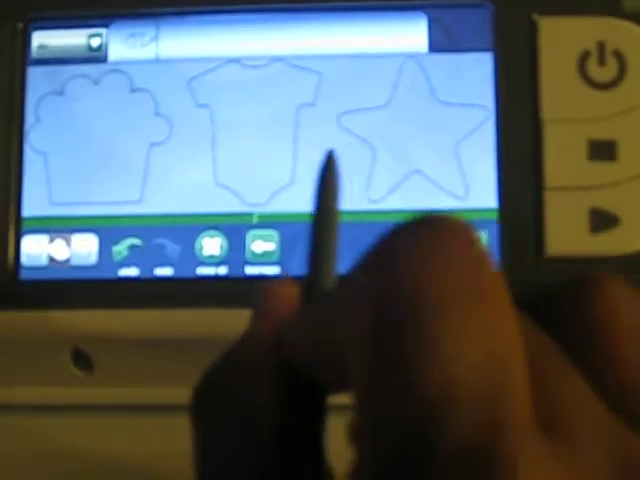
pyautogui.moveTo(330, 160); pyautogui.dragTo(120, 170)
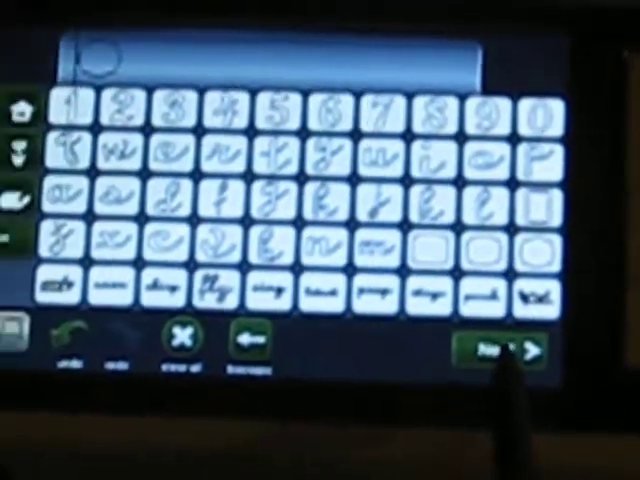
# - Move on to Project Preview to see the scalloped frame on the mat
pyautogui.click(505, 350)
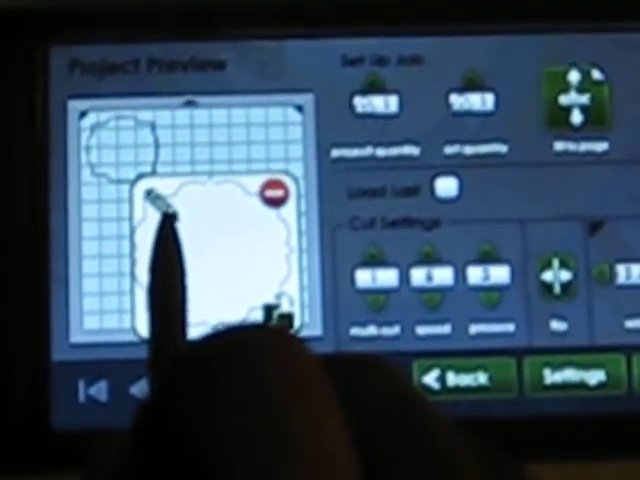
# - Edit the scalloped frame's fill, trying the dark pattern before choosing solid dark maroon
pyautogui.click(152, 198)
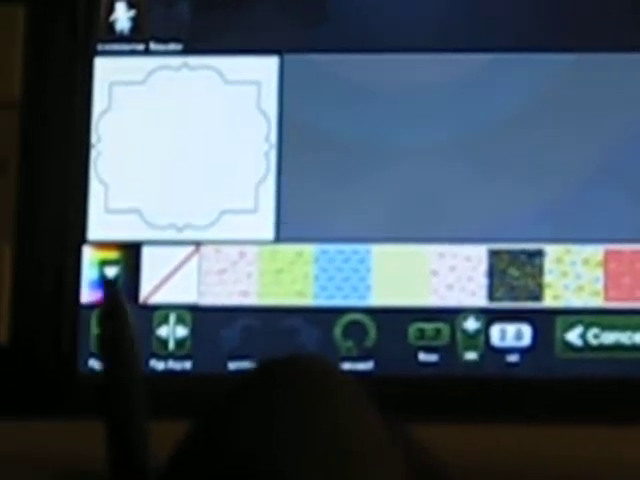
pyautogui.click(95, 268)
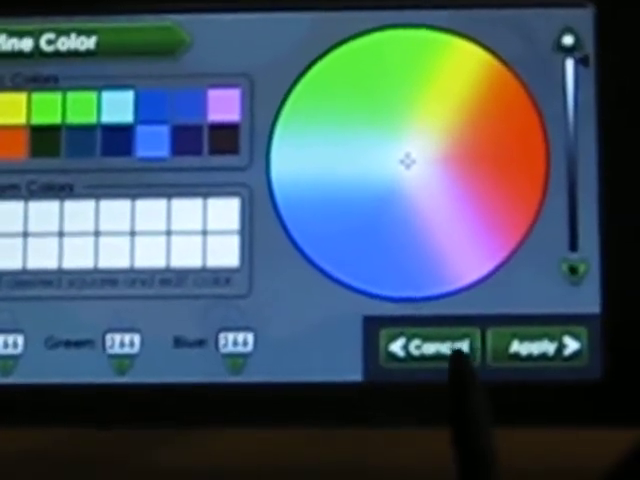
pyautogui.click(433, 326)
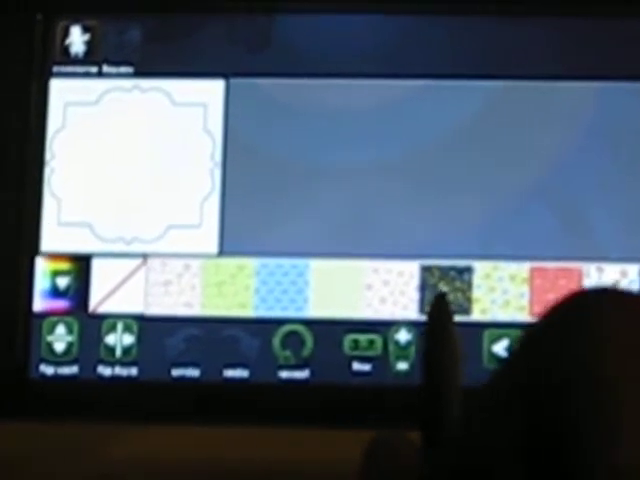
pyautogui.click(427, 275)
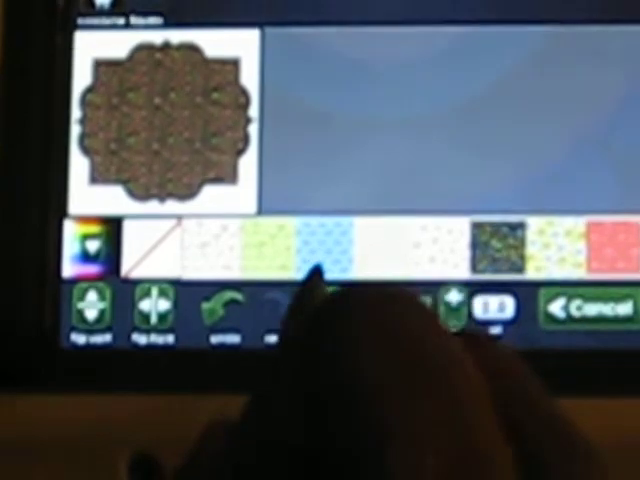
pyautogui.click(322, 245)
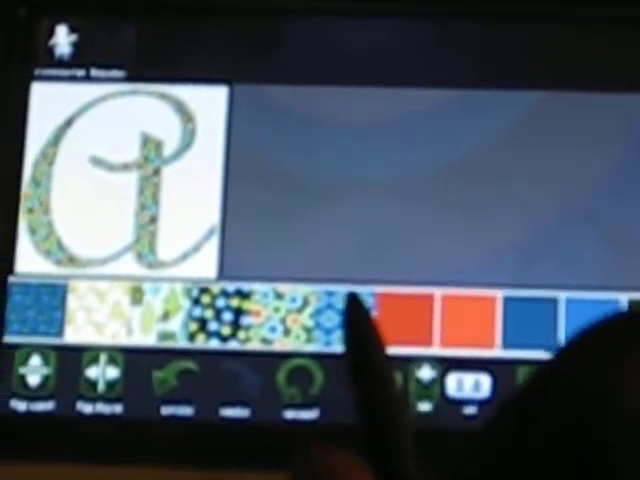
# - Apply the blue dotted pattern swatch to the cursive letter a
pyautogui.click(355, 318)
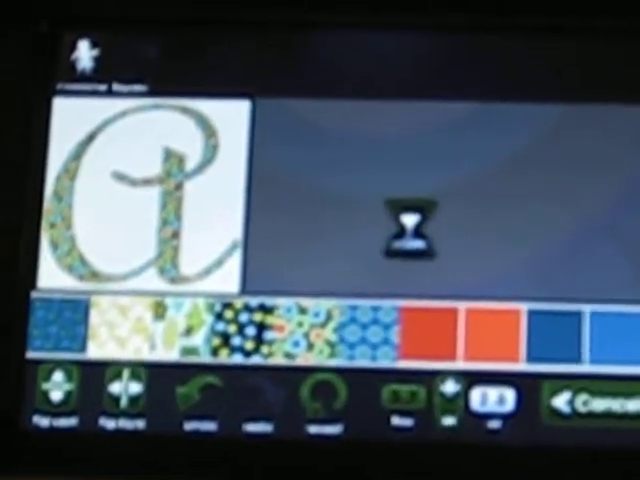